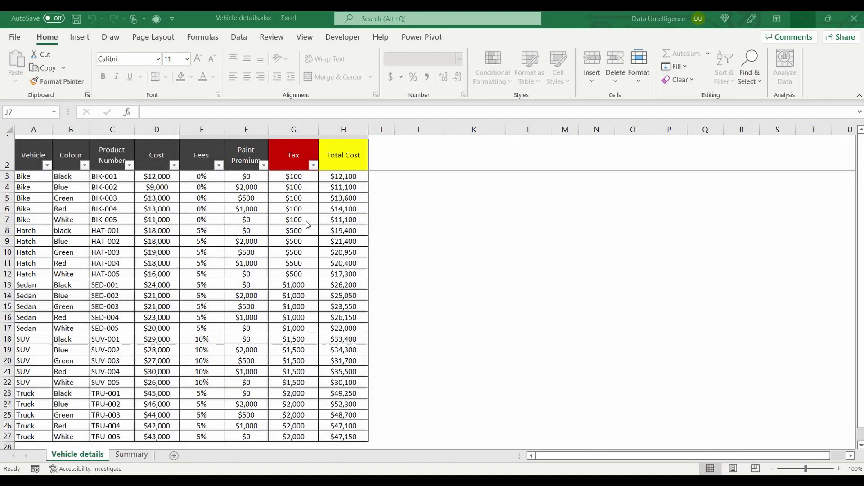
Try editing the $100 Tax value in cell G7, which triggers the protected-sheet warning.
{"action": "left_click", "coordinate": [301, 219]}
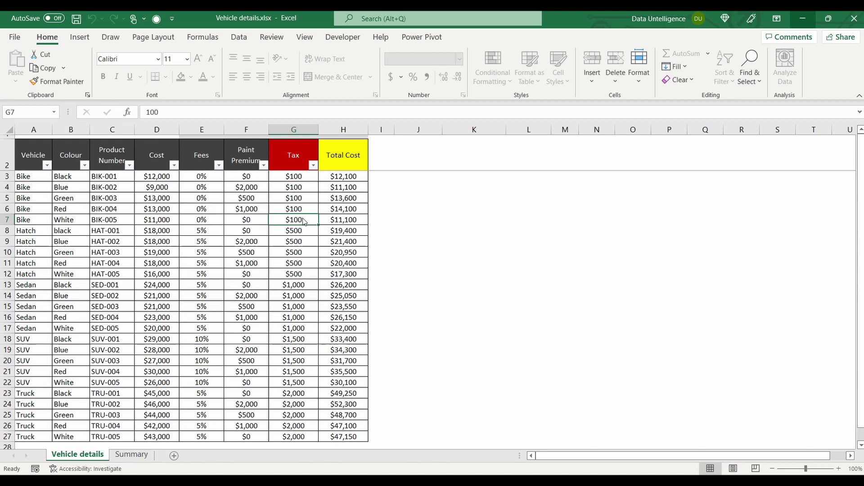
{"action": "double_click", "coordinate": [303, 219]}
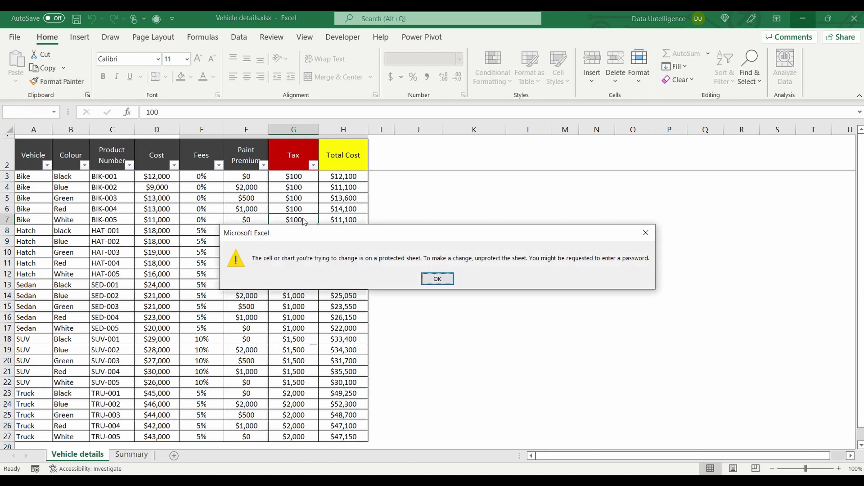
Dismiss the warning and try Unprotect Sheet with a guessed password, which Excel rejects.
{"action": "left_click", "coordinate": [448, 280]}
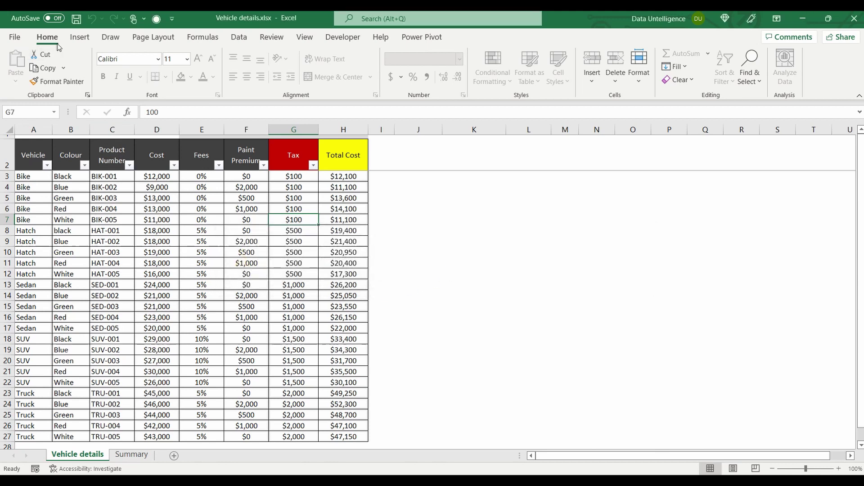
{"action": "left_click", "coordinate": [272, 37]}
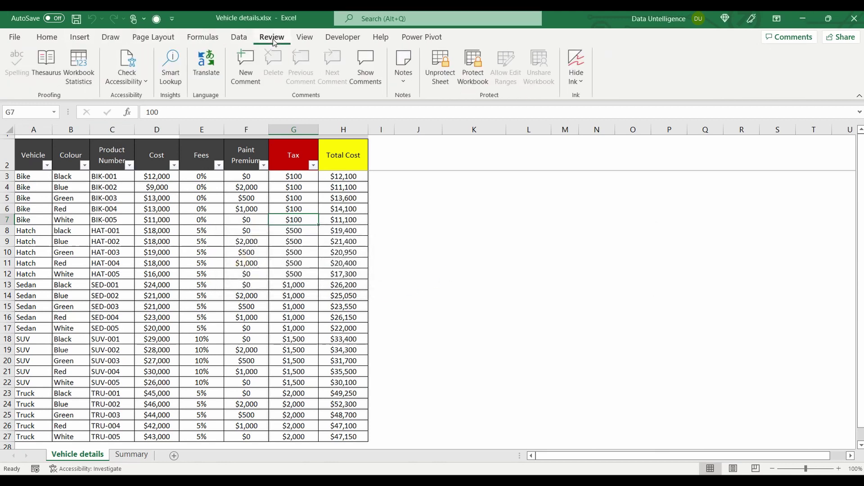
{"action": "left_click", "coordinate": [448, 71]}
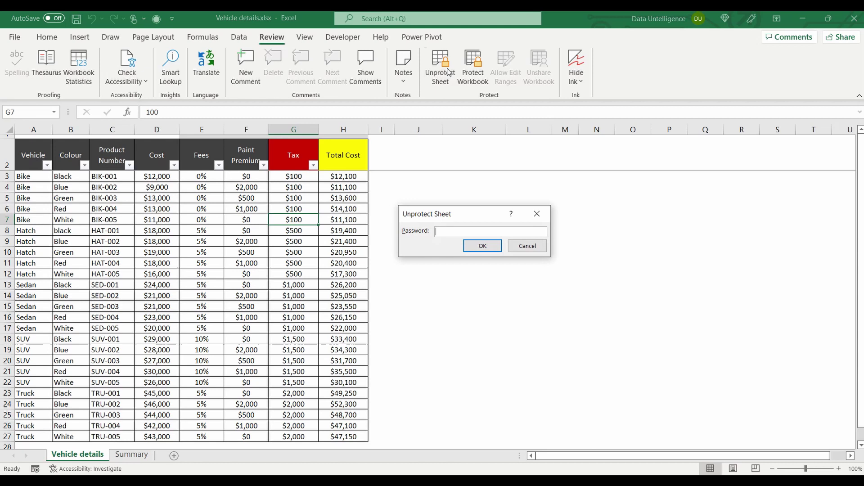
{"action": "mouse_move", "coordinate": [473, 216]}
{"action": "left_mouse_down"}
{"action": "mouse_move", "coordinate": [442, 201]}
{"action": "mouse_move", "coordinate": [454, 203]}
{"action": "left_mouse_up"}
{"action": "type", "text": "•••••••"}
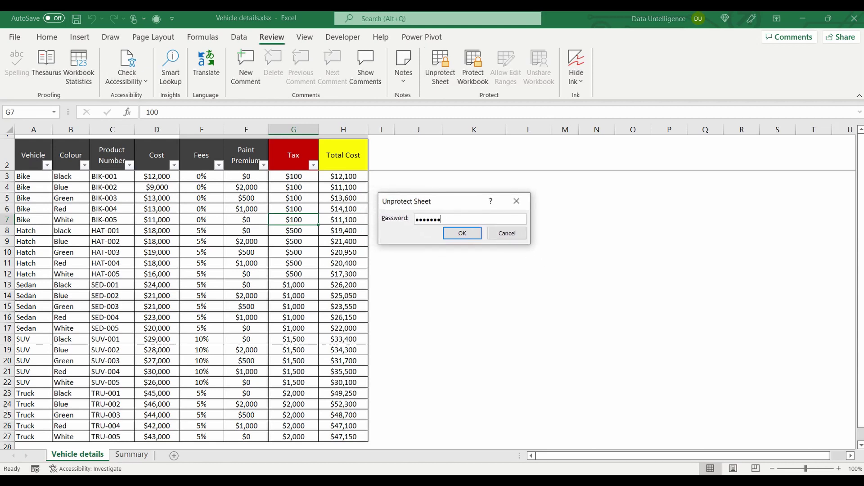
{"action": "left_click", "coordinate": [462, 234]}
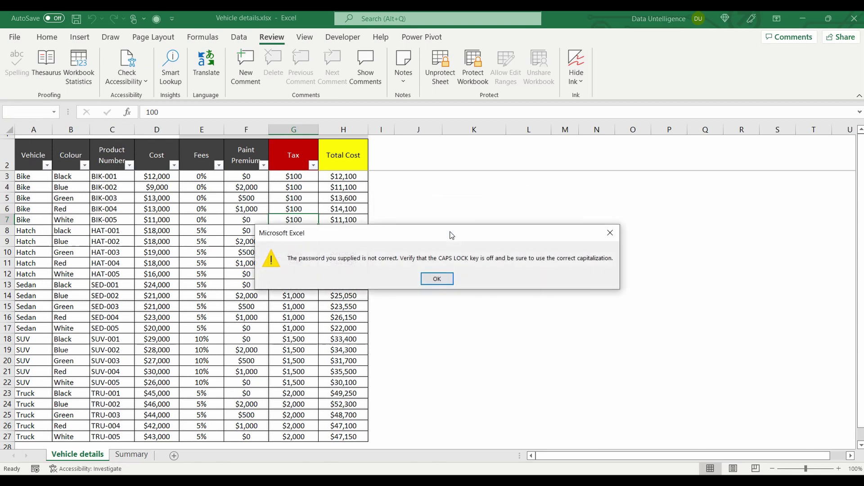
{"action": "left_click", "coordinate": [430, 280]}
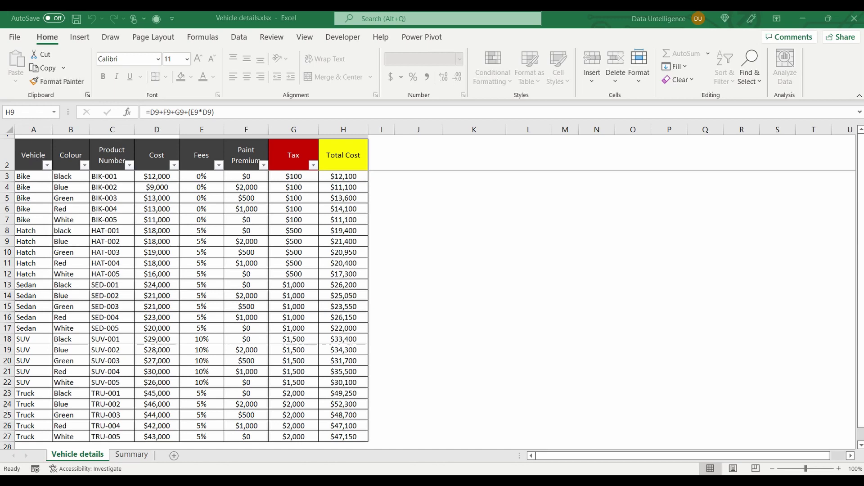
Save As 'Vehicle details copy.xlsx' by appending ' copy' to the name, then close Excel.
{"action": "left_click", "coordinate": [15, 37]}
{"action": "left_click", "coordinate": [43, 190]}
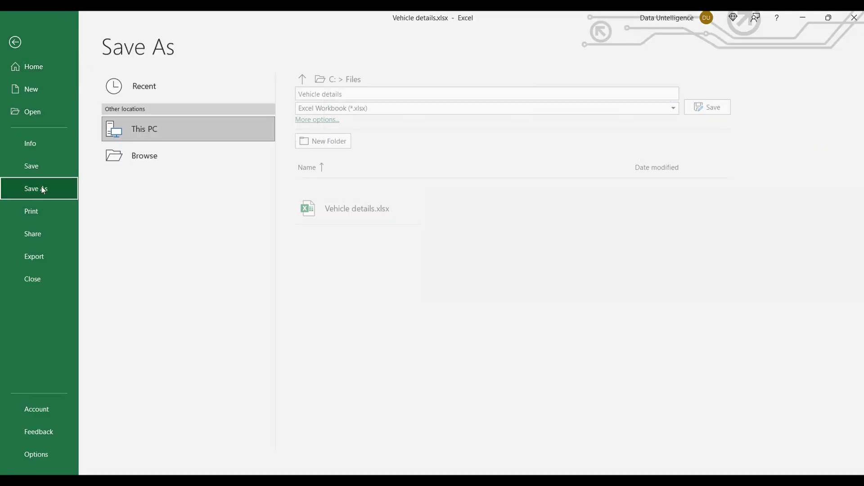
{"action": "left_click", "coordinate": [343, 95]}
{"action": "left_click", "coordinate": [343, 95]}
{"action": "type", "text": "copy"}
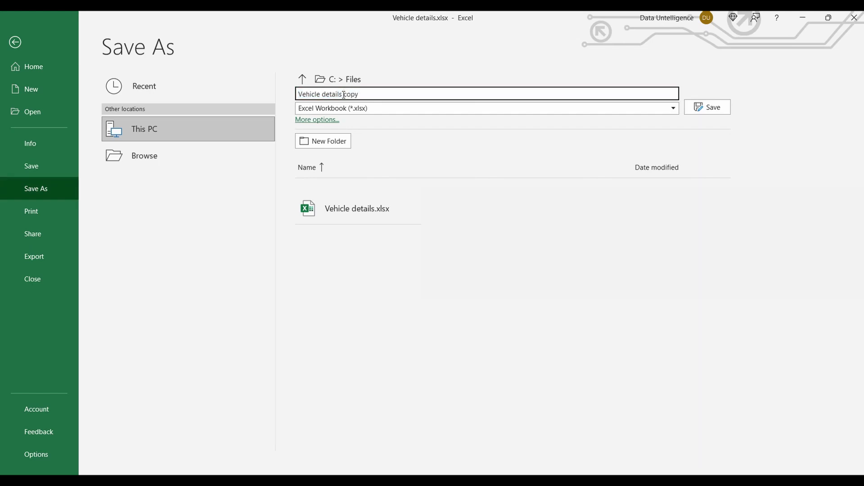
{"action": "left_click", "coordinate": [707, 108]}
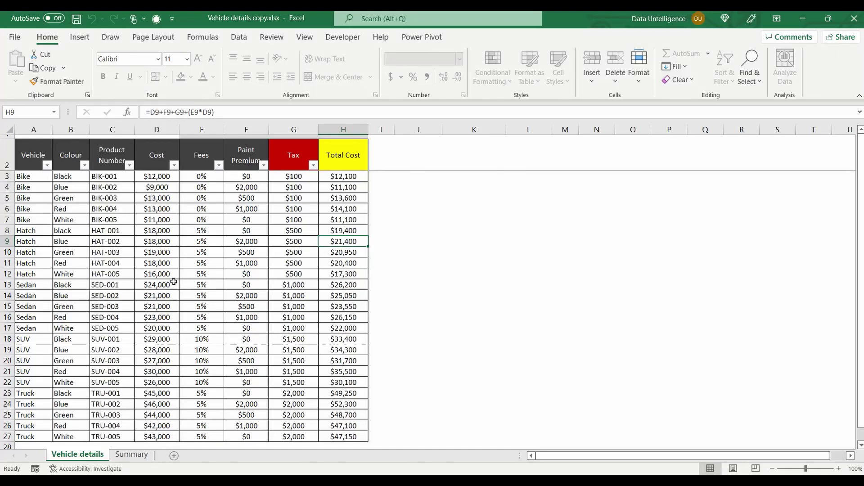
{"action": "left_click", "coordinate": [172, 265]}
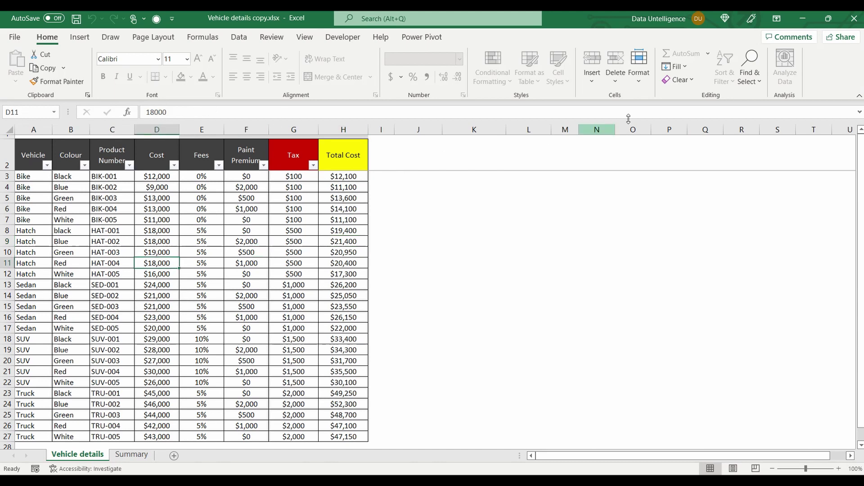
{"action": "left_click", "coordinate": [857, 21]}
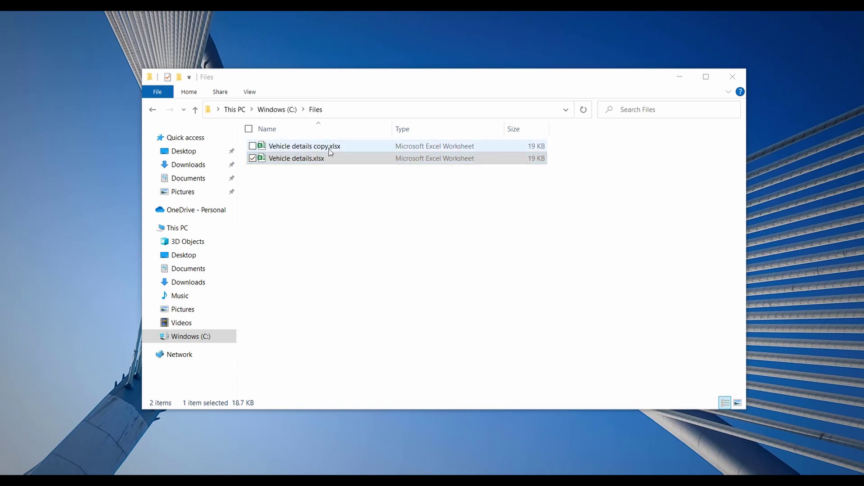
With file extensions visible, change the copy's extension from xlsx to zip and confirm.
{"action": "left_click", "coordinate": [250, 92]}
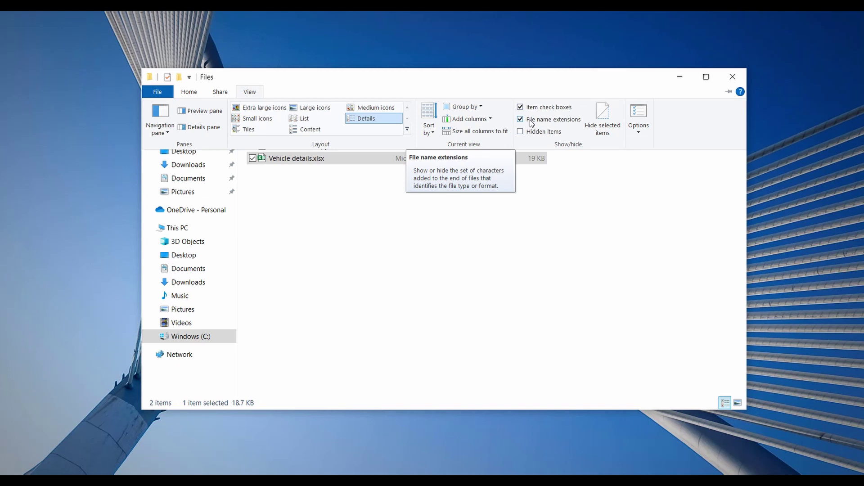
{"action": "left_click", "coordinate": [395, 222]}
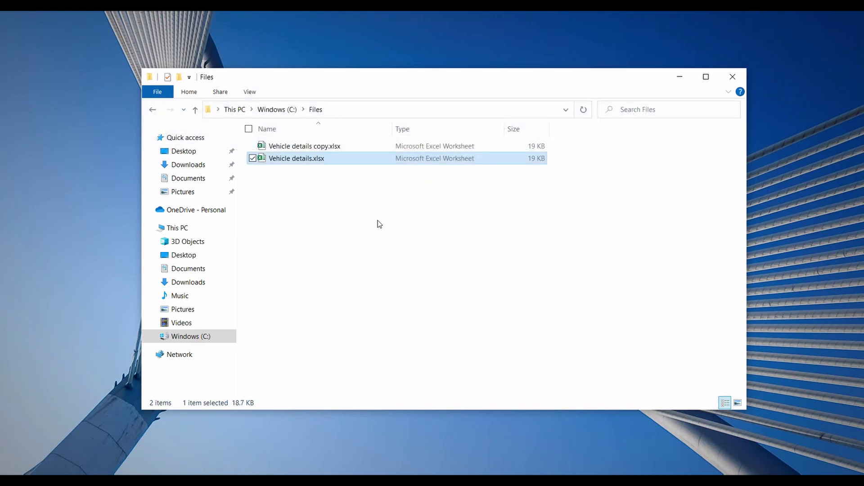
{"action": "right_click", "coordinate": [303, 147]}
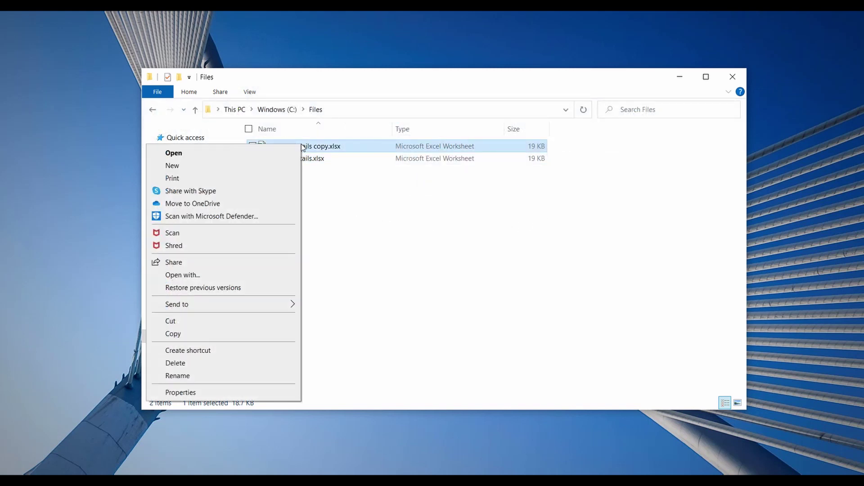
{"action": "left_click", "coordinate": [188, 376]}
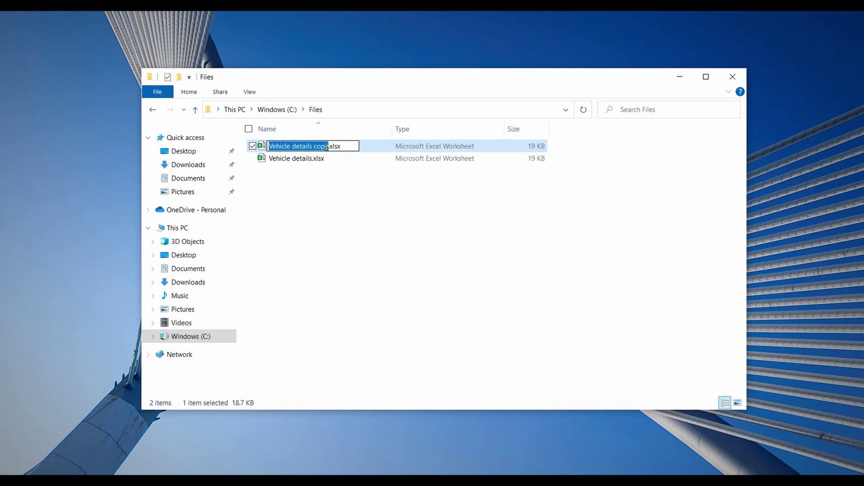
{"action": "left_click_drag", "start_coordinate": [330, 147], "coordinate": [364, 149]}
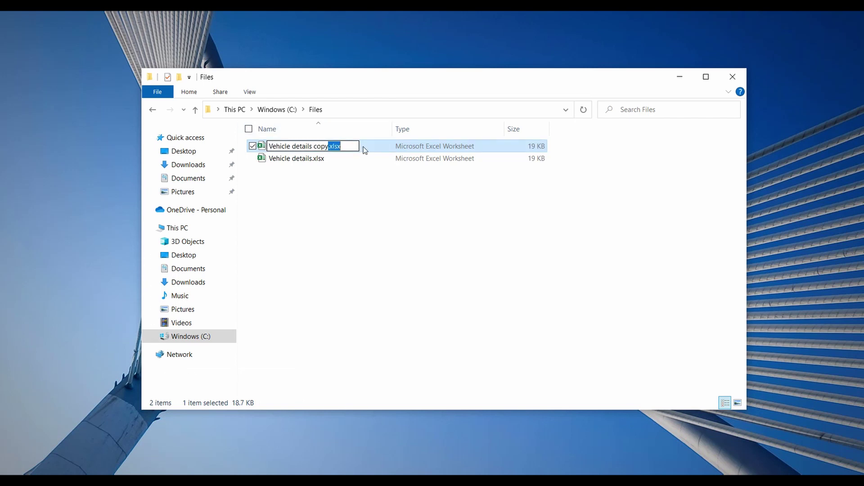
{"action": "type", "text": ".zip"}
{"action": "key", "text": "Return"}
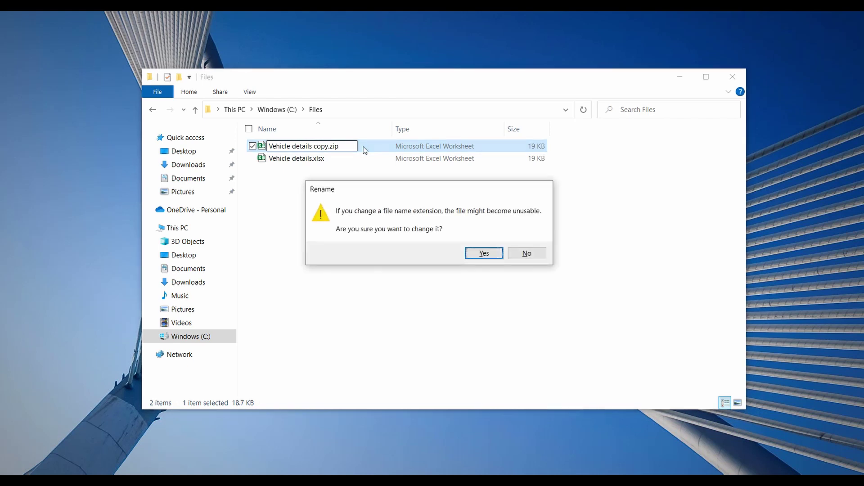
{"action": "left_click", "coordinate": [484, 253]}
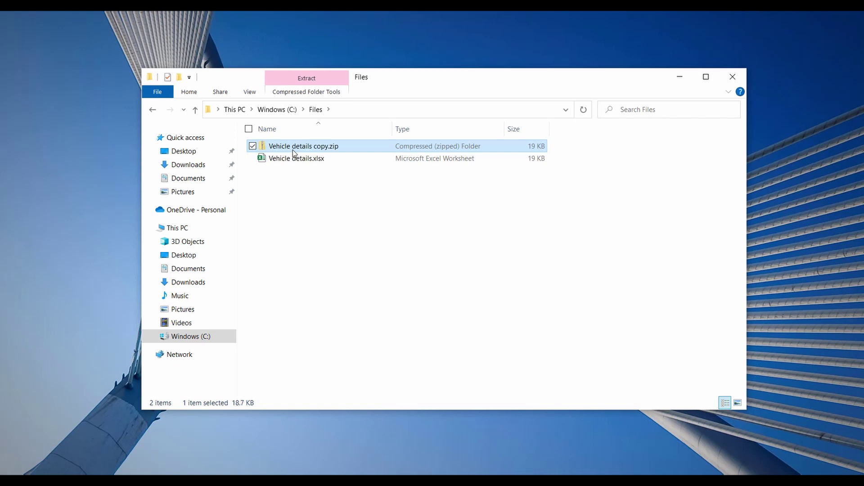
Open the zip's xl/worksheets folder and copy sheet1.xml.
{"action": "double_click", "coordinate": [297, 146]}
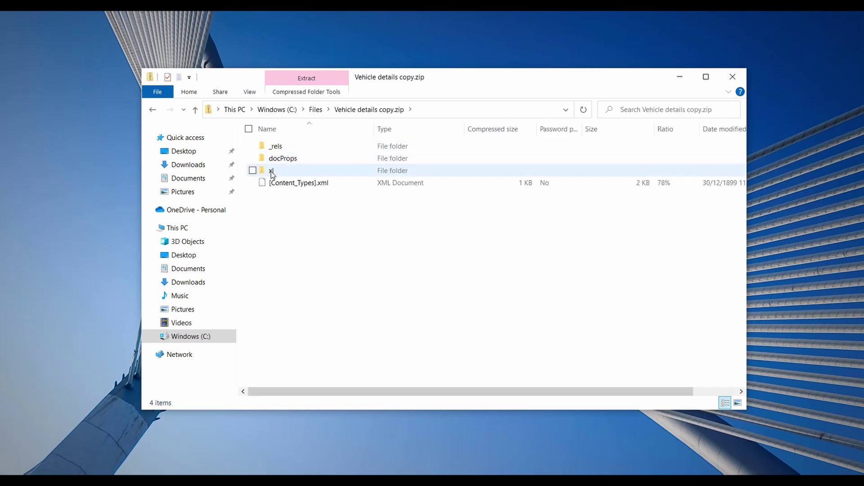
{"action": "double_click", "coordinate": [271, 171]}
{"action": "double_click", "coordinate": [285, 208]}
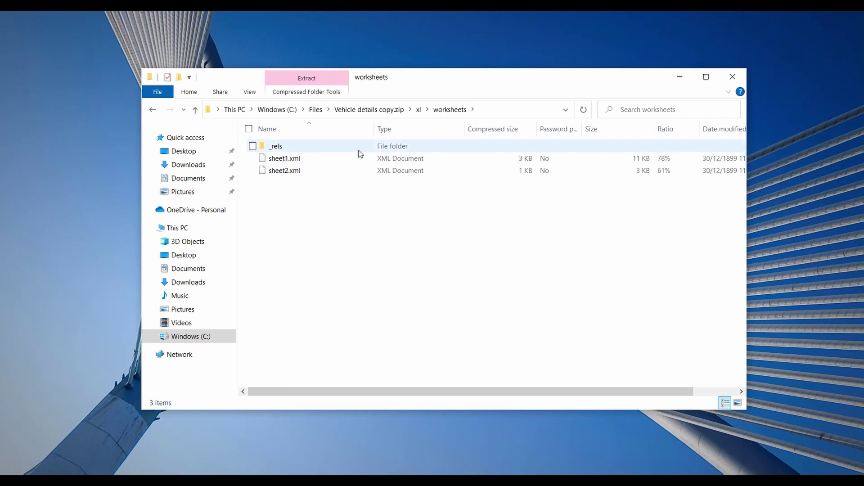
{"action": "right_click", "coordinate": [282, 160]}
{"action": "left_click", "coordinate": [237, 196]}
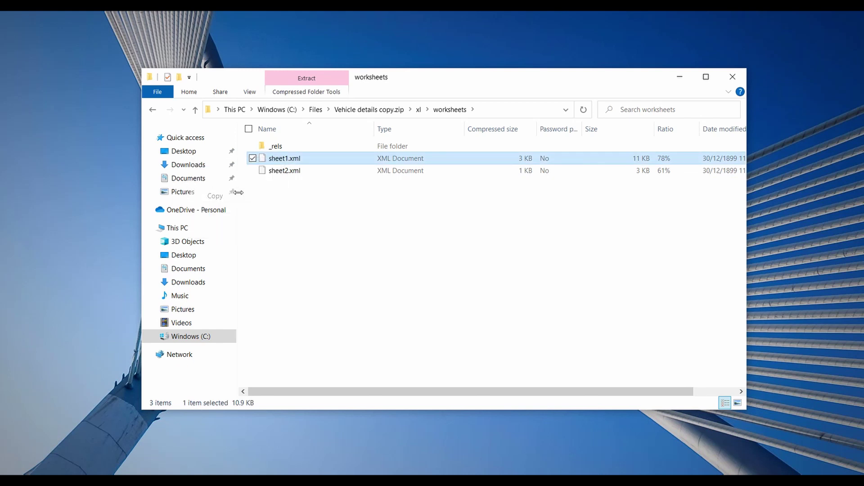
Paste sheet1.xml into the Files folder and select the pasted file.
{"action": "left_click", "coordinate": [316, 109]}
{"action": "right_click", "coordinate": [288, 198]}
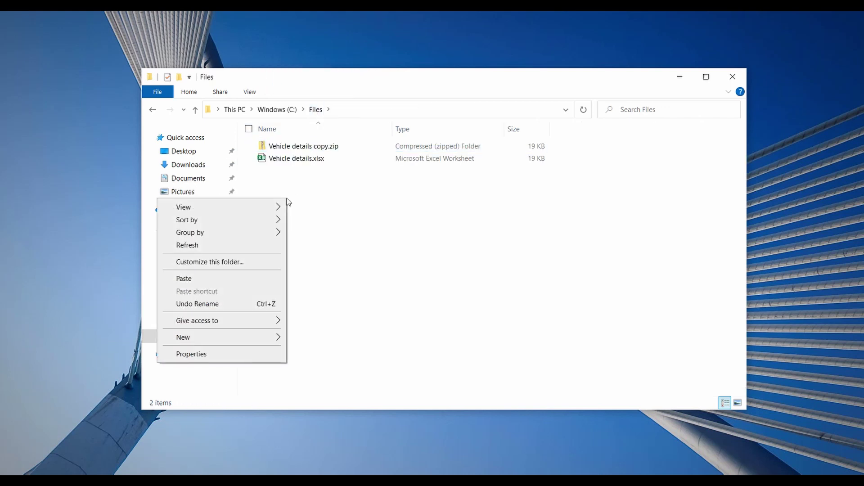
{"action": "mouse_move", "coordinate": [202, 337]}
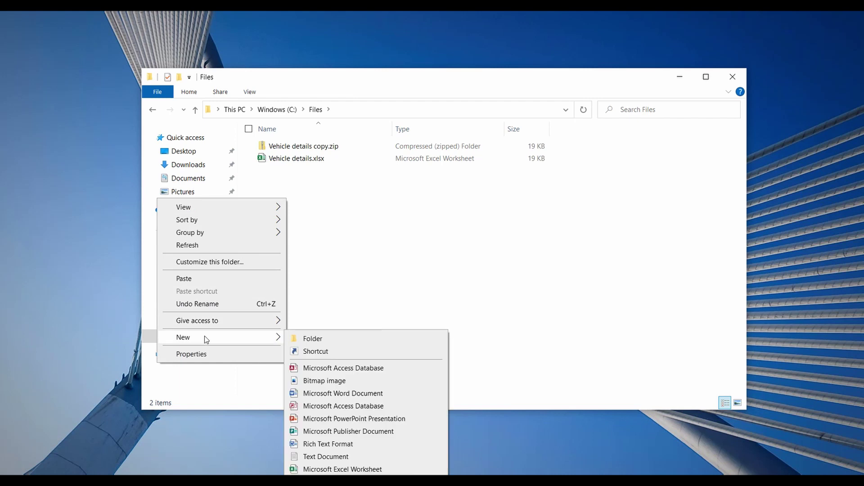
{"action": "left_click", "coordinate": [184, 278]}
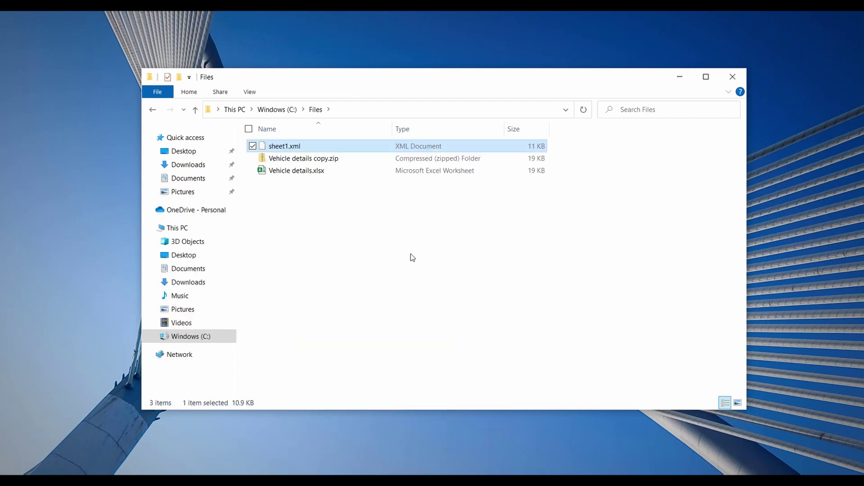
{"action": "left_click", "coordinate": [322, 232]}
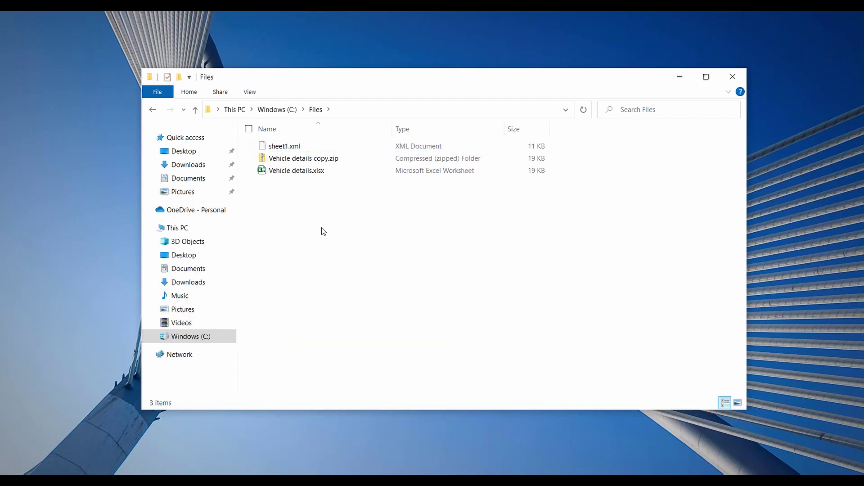
{"action": "left_click", "coordinate": [283, 147]}
Open the pasted sheet1.xml in Notepad.
{"action": "right_click", "coordinate": [284, 146]}
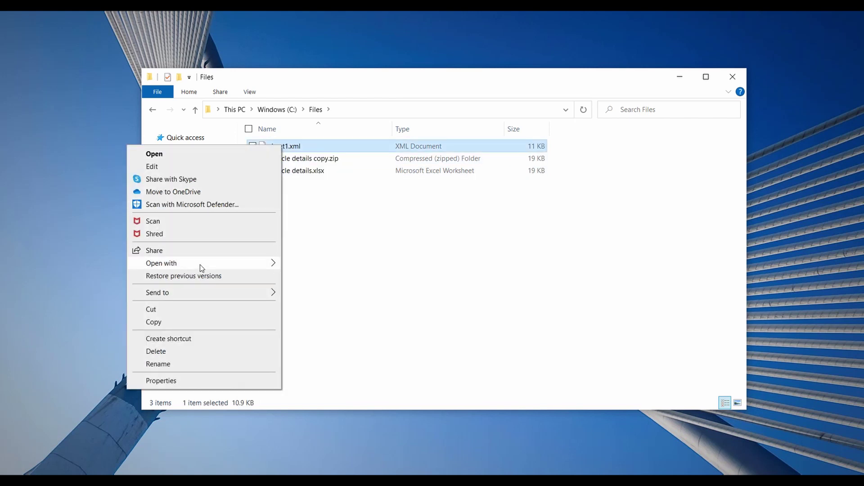
{"action": "mouse_move", "coordinate": [176, 263]}
{"action": "left_click", "coordinate": [319, 291]}
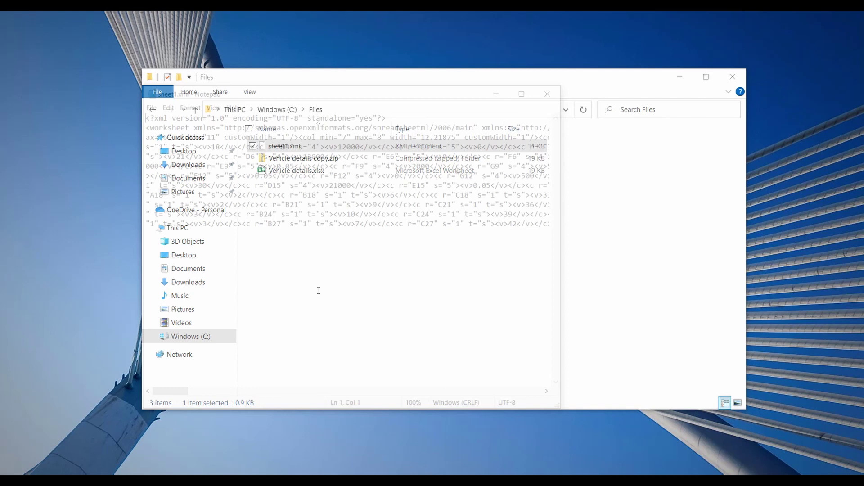
{"action": "left_click_drag", "start_coordinate": [334, 92], "coordinate": [399, 89]}
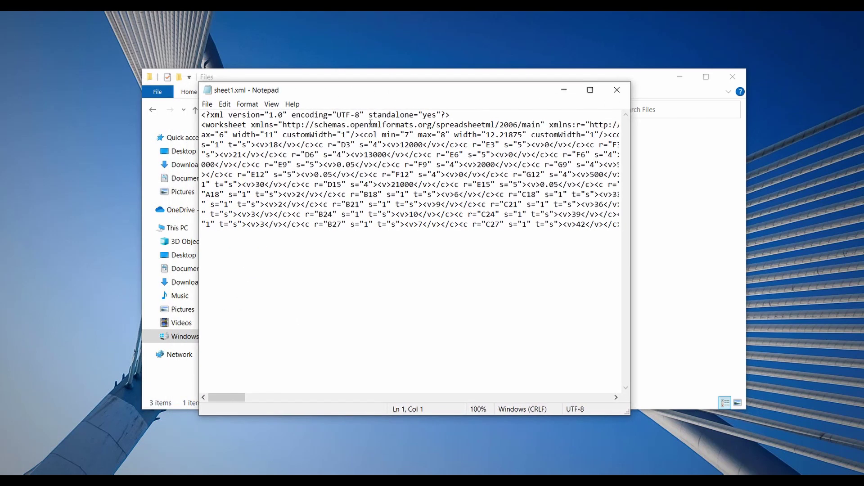
{"action": "left_click", "coordinate": [294, 195]}
Search the XML for 'protect' to find the sheetProtection element.
{"action": "key", "text": "ctrl+f"}
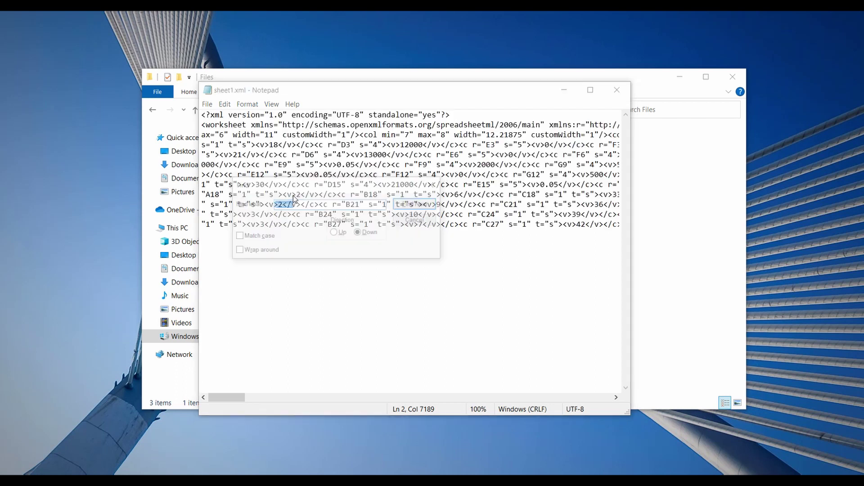
{"action": "type", "text": "protect"}
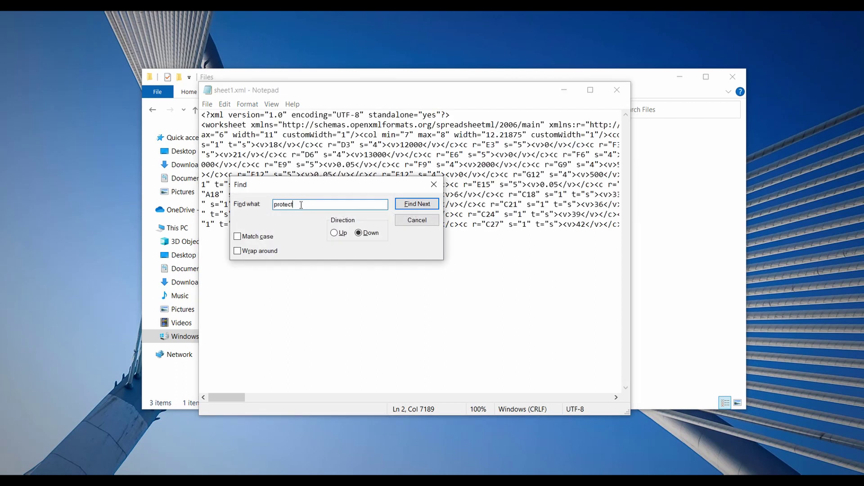
{"action": "left_click", "coordinate": [416, 204]}
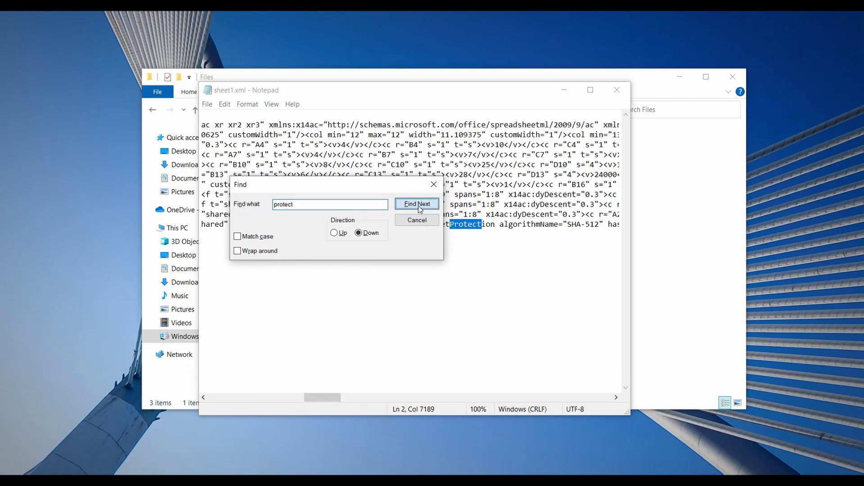
{"action": "left_click", "coordinate": [473, 268]}
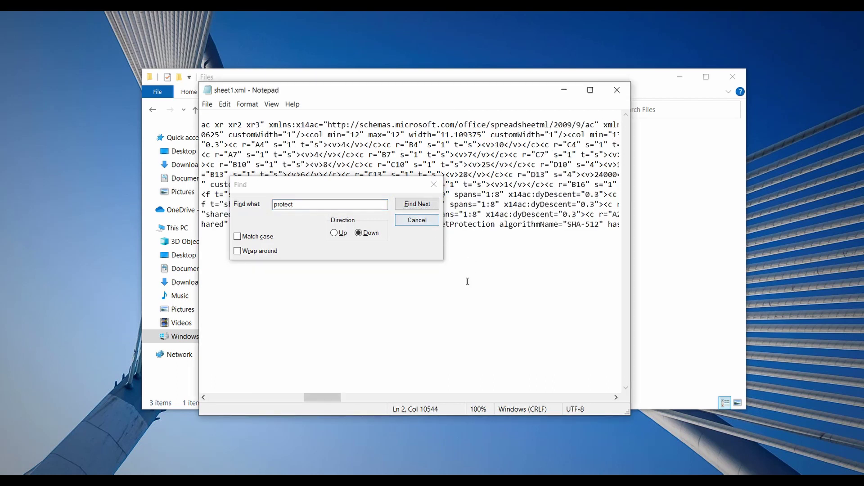
{"action": "left_click", "coordinate": [433, 184]}
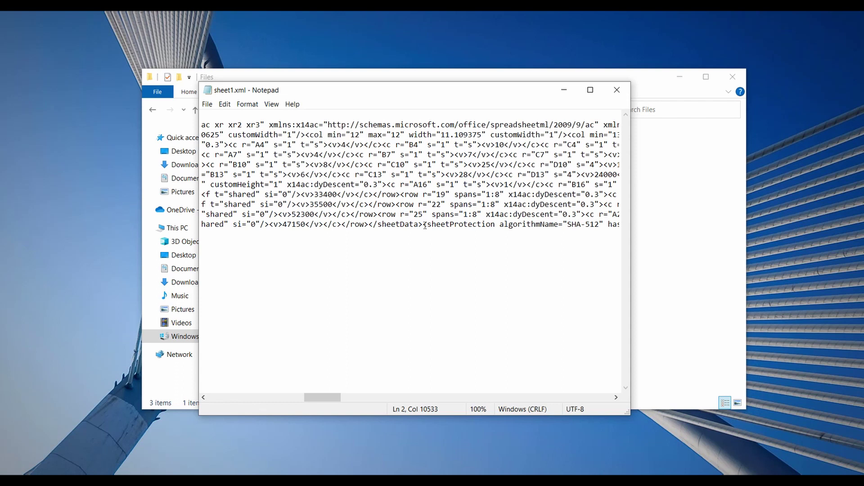
Select the whole <sheetProtection … /> element and delete it.
{"action": "left_click_drag", "start_coordinate": [423, 224], "coordinate": [445, 224]}
{"action": "left_click_drag", "start_coordinate": [325, 399], "coordinate": [409, 406]}
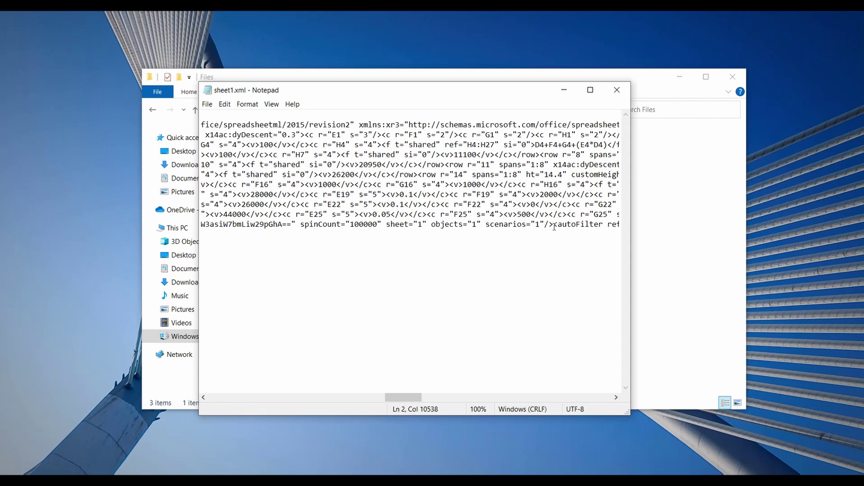
{"action": "left_click", "coordinate": [554, 224], "text": "shift"}
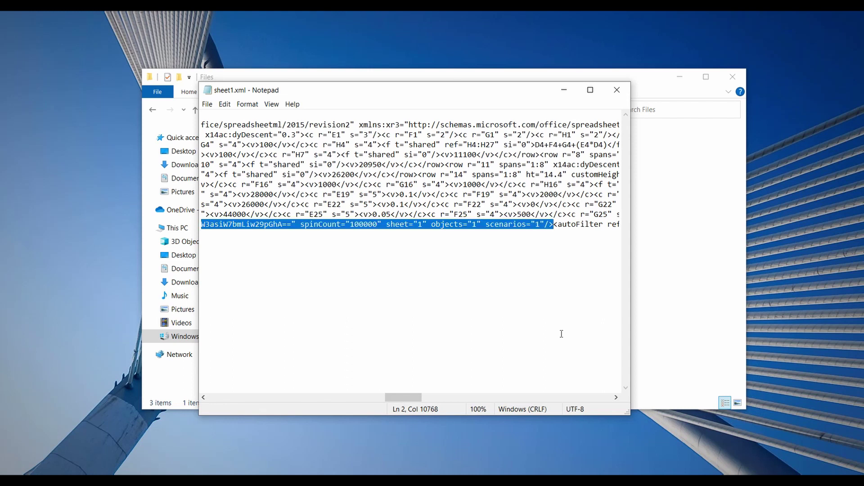
{"action": "key", "text": "Delete"}
Save the edited sheet1.xml and close Notepad.
{"action": "left_click", "coordinate": [208, 104]}
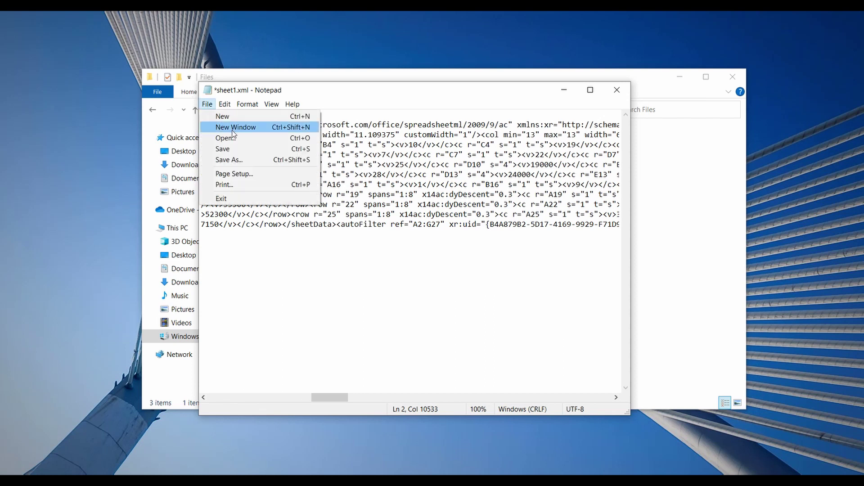
{"action": "left_click", "coordinate": [223, 148]}
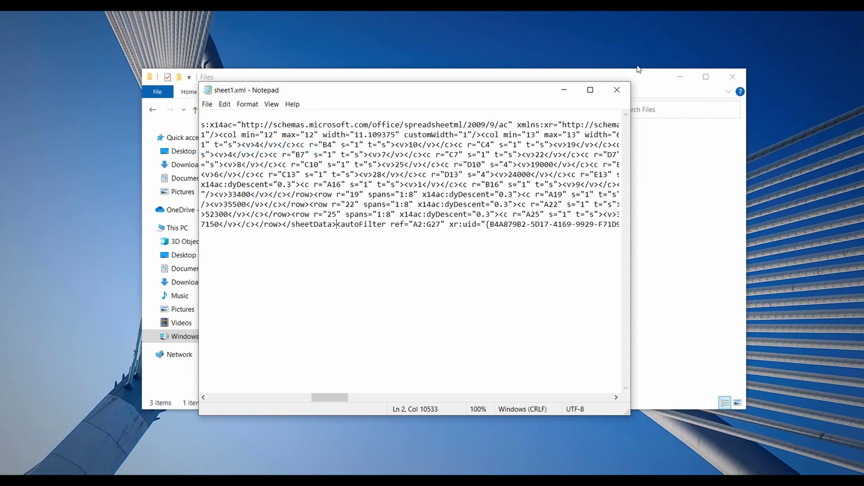
{"action": "left_click", "coordinate": [620, 93]}
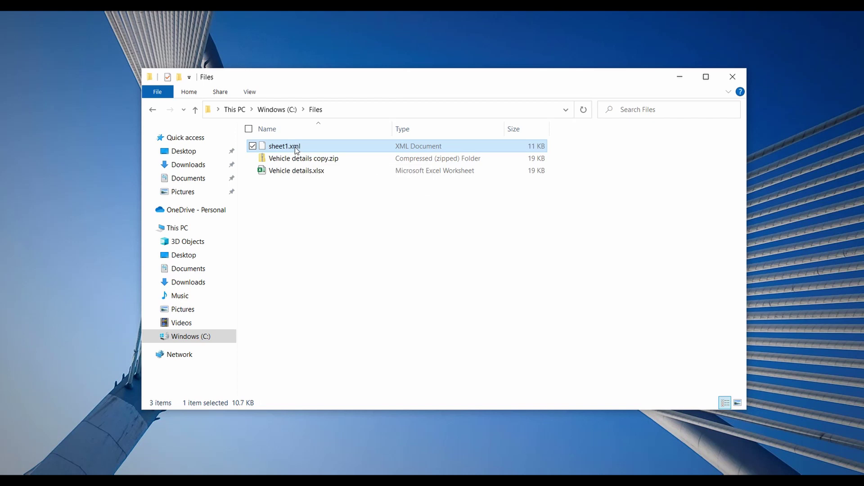
Copy the edited sheet1.xml and open the zip's xl/worksheets folder.
{"action": "right_click", "coordinate": [296, 150]}
{"action": "left_click", "coordinate": [213, 324]}
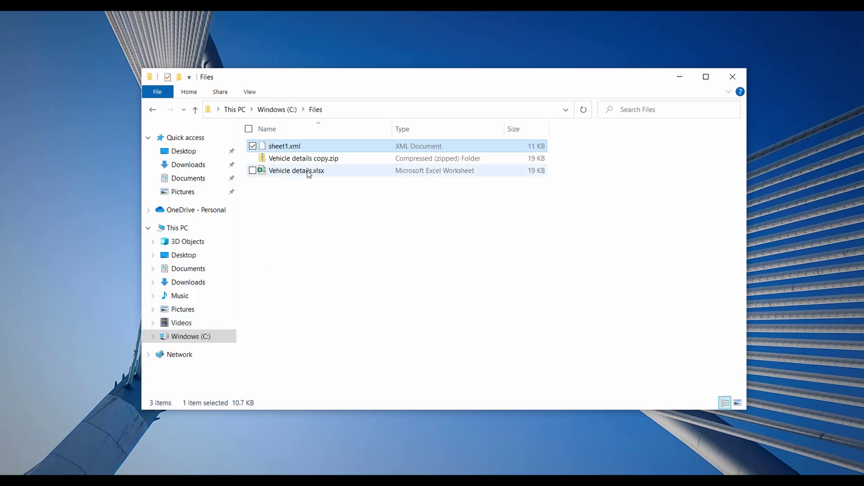
{"action": "double_click", "coordinate": [298, 159]}
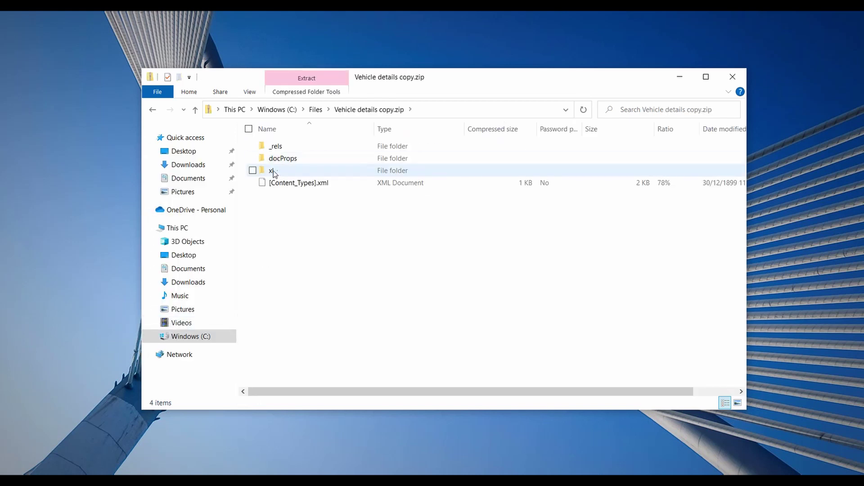
{"action": "double_click", "coordinate": [272, 171]}
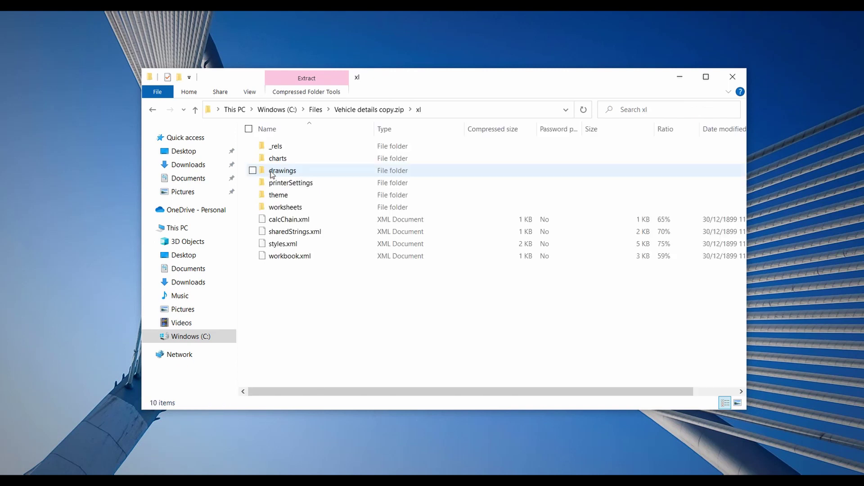
{"action": "left_click", "coordinate": [286, 207]}
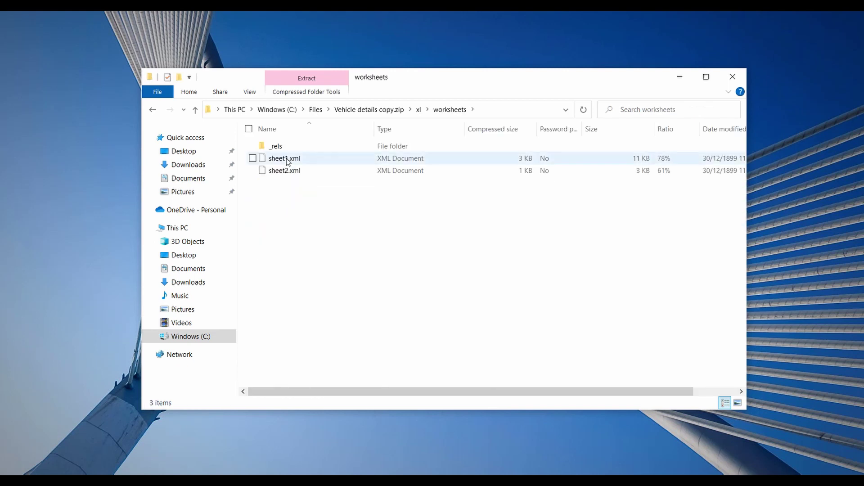
Paste the edited sheet1.xml there, replacing the original file.
{"action": "right_click", "coordinate": [292, 228]}
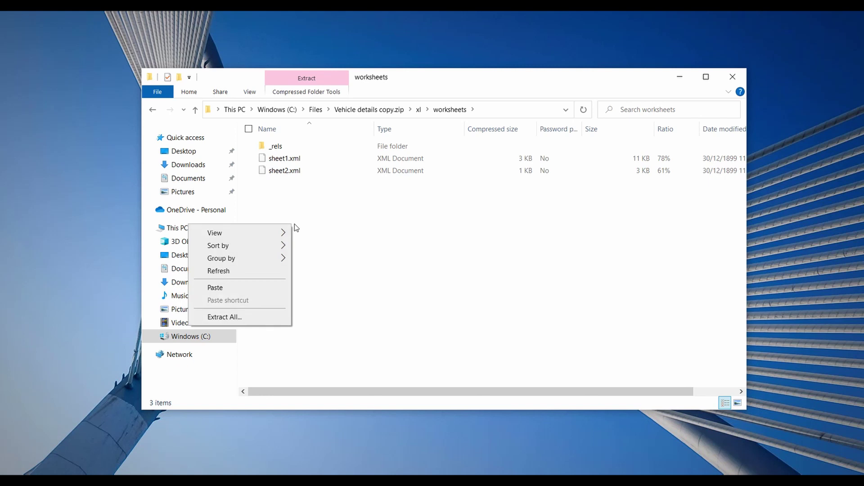
{"action": "left_click", "coordinate": [236, 289]}
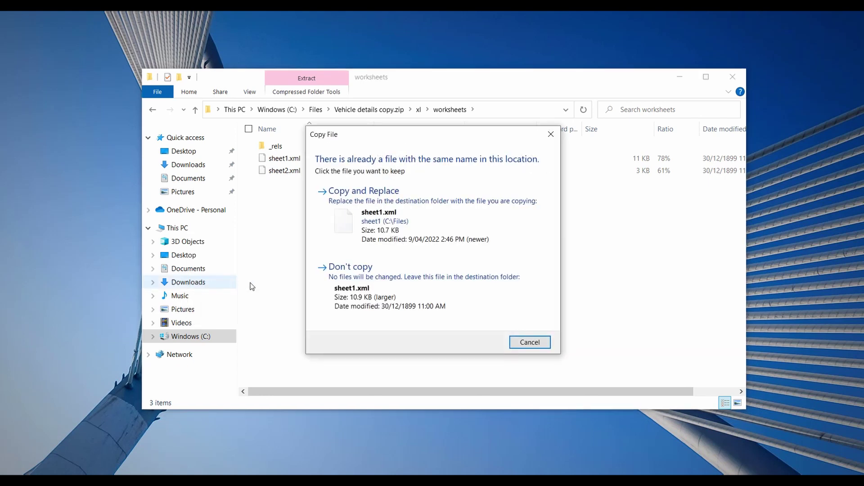
{"action": "left_click", "coordinate": [383, 209]}
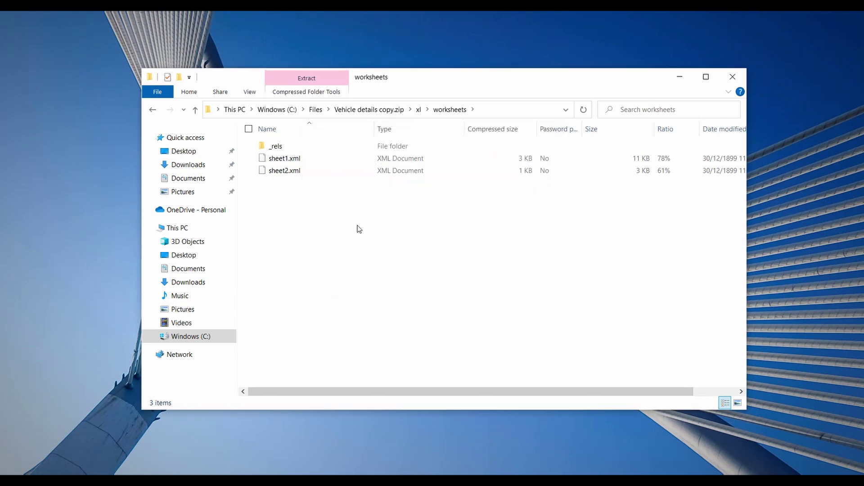
Back in Files, change Vehicle details copy.zip's extension to xlsx and confirm.
{"action": "left_click", "coordinate": [315, 110]}
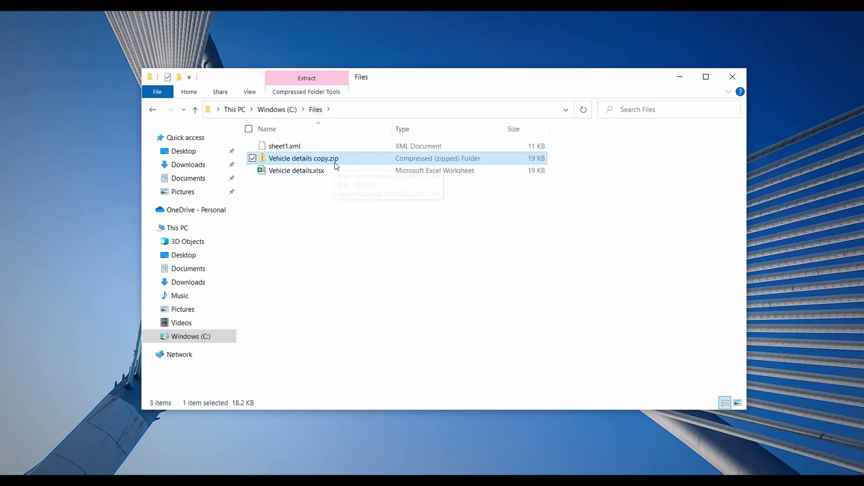
{"action": "right_click", "coordinate": [295, 160]}
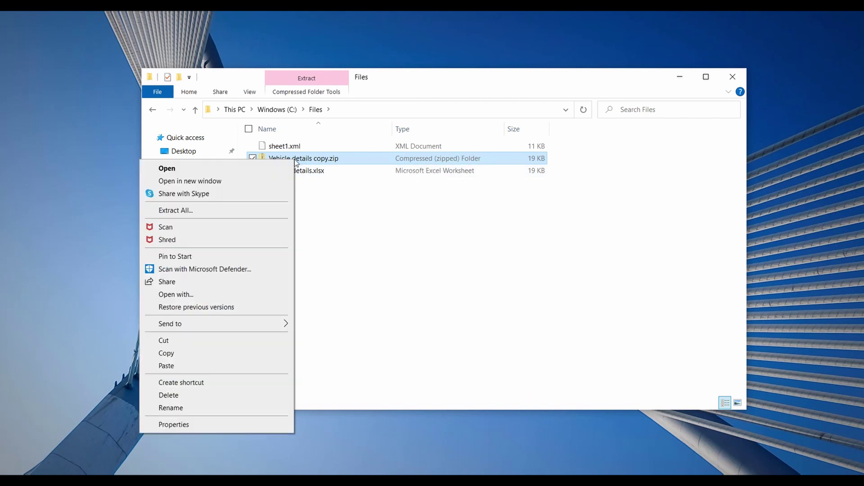
{"action": "left_click", "coordinate": [188, 407]}
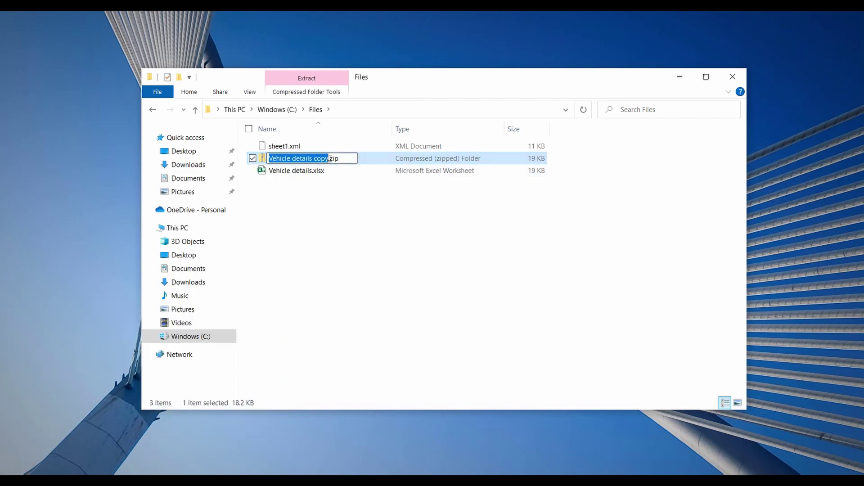
{"action": "left_click_drag", "start_coordinate": [330, 159], "coordinate": [355, 158]}
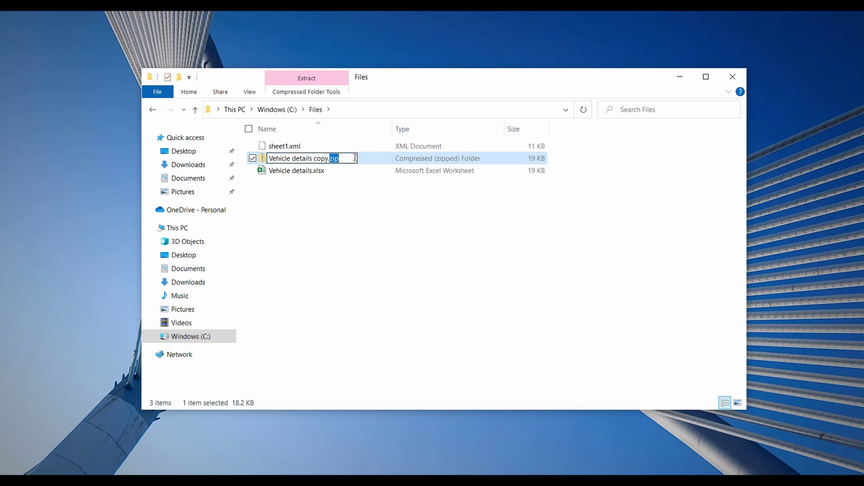
{"action": "type", "text": "xlsx"}
{"action": "key", "text": "Return"}
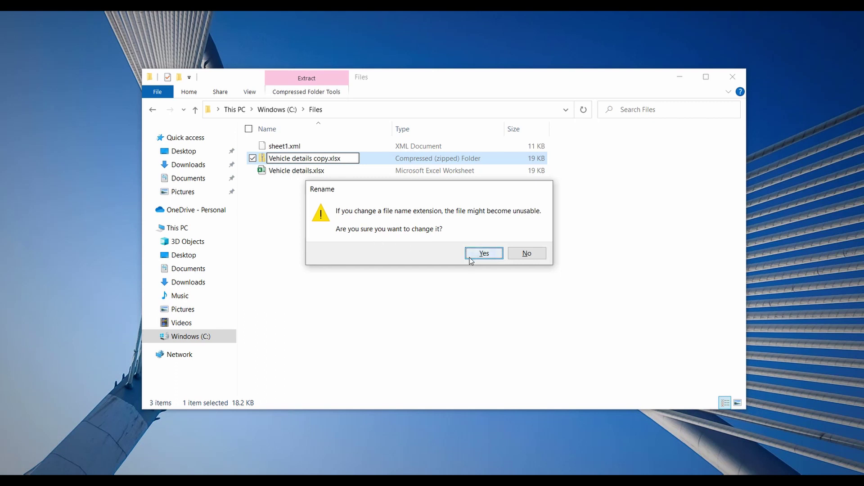
{"action": "left_click", "coordinate": [483, 253]}
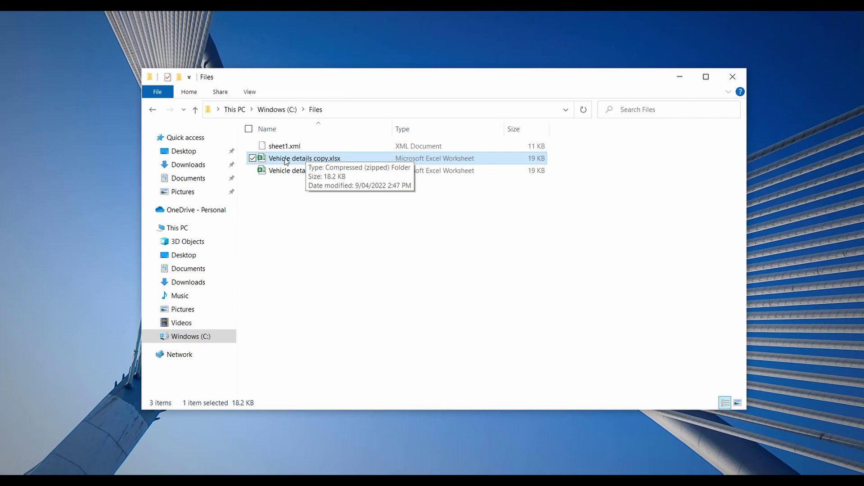
Open Vehicle details copy.xlsx and enter 34597 in G7 and 3423297 in H11.
{"action": "double_click", "coordinate": [286, 158]}
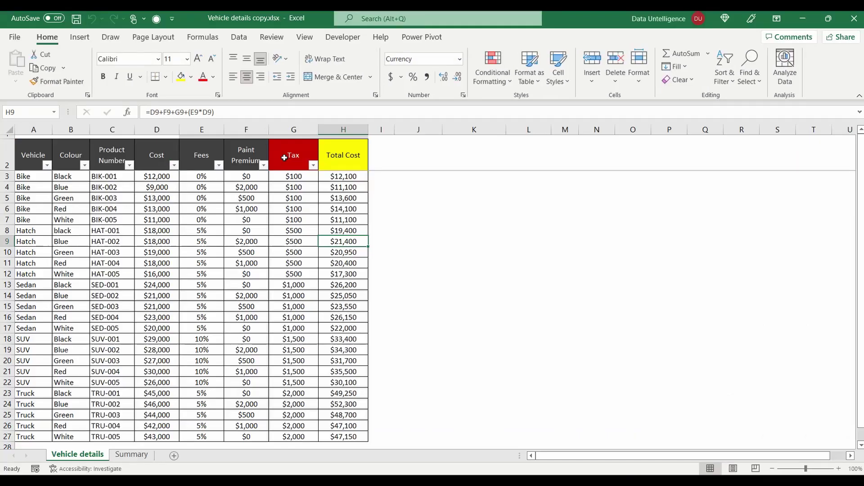
{"action": "left_click", "coordinate": [302, 221]}
{"action": "type", "text": "34597"}
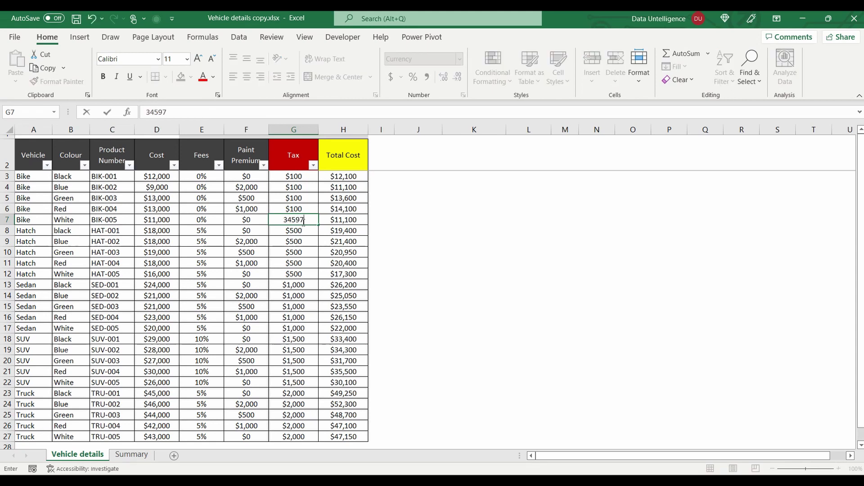
{"action": "key", "text": "Return"}
{"action": "left_click", "coordinate": [348, 264]}
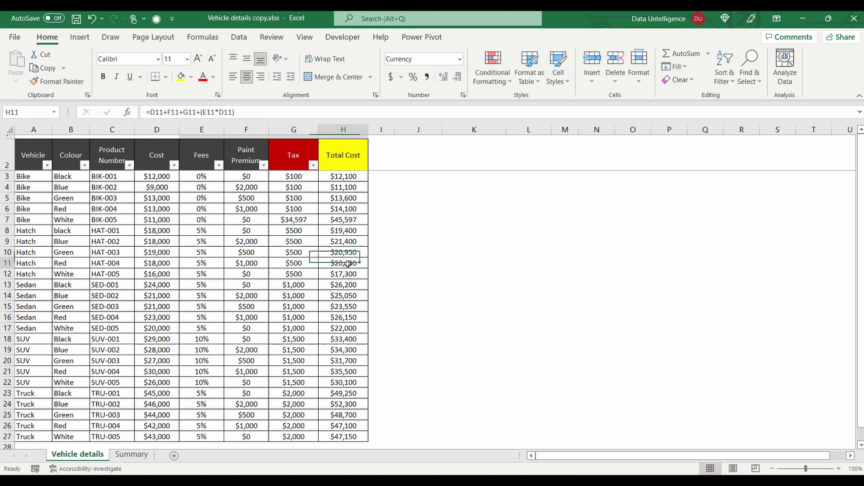
{"action": "type", "text": "3423297"}
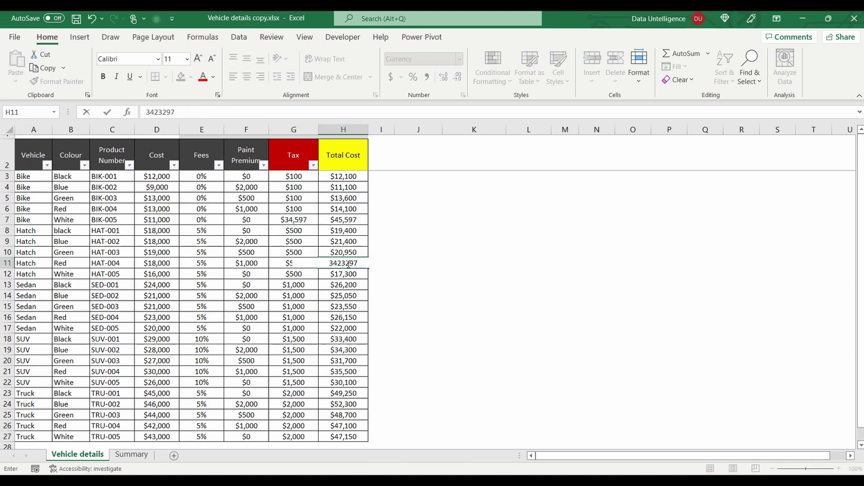
{"action": "key", "text": "Return"}
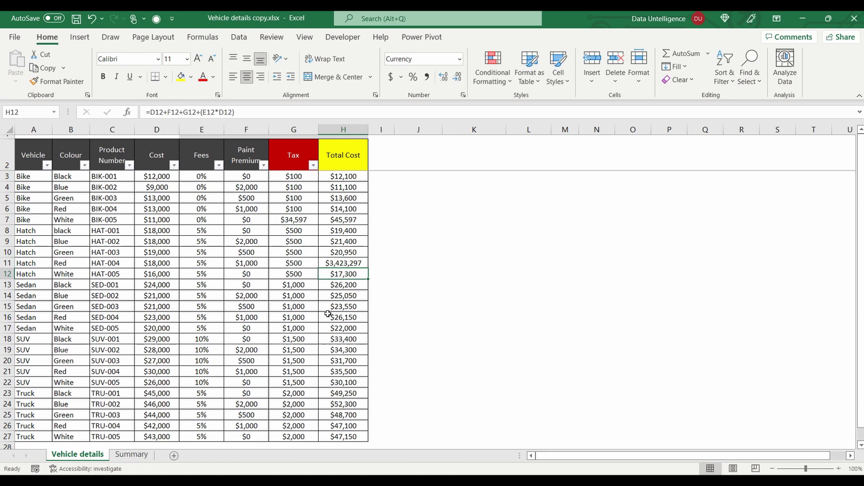